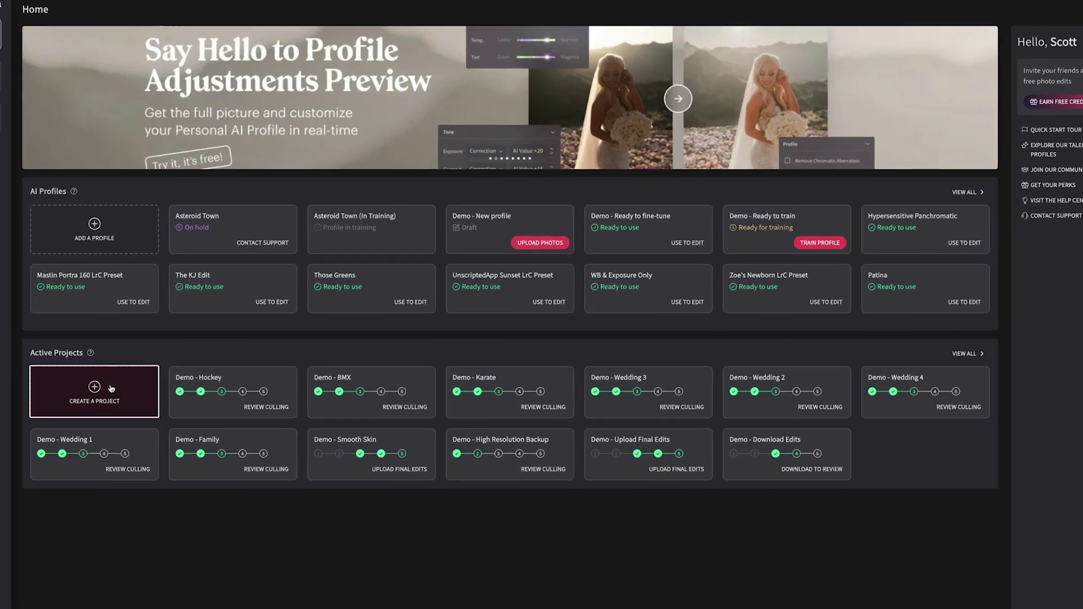
Create a real estate editing project and add photos without a Lightroom Classic catalog.
click(171, 377)
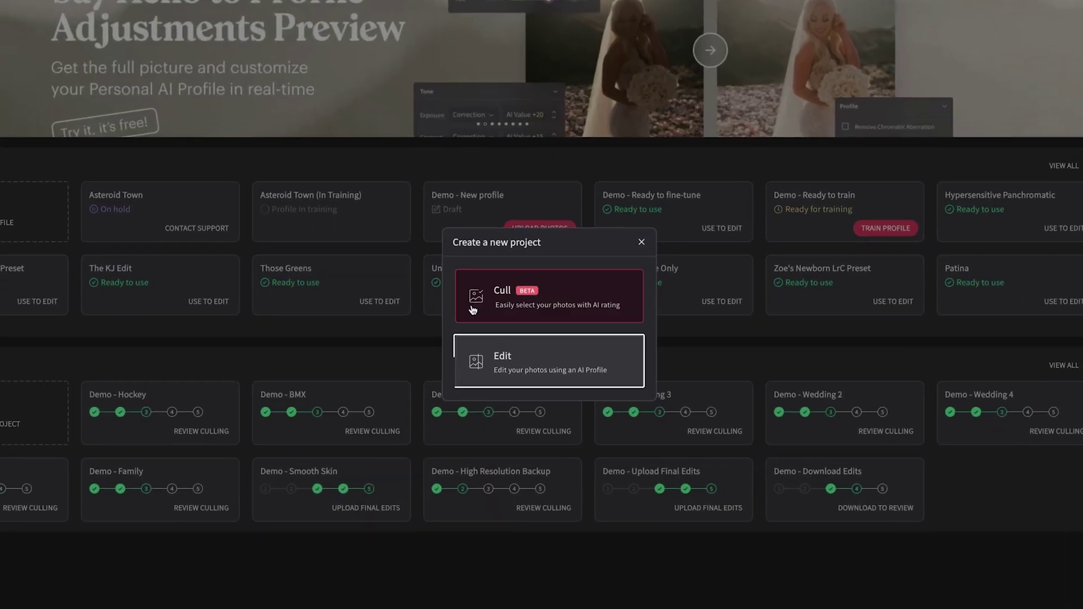
click(558, 346)
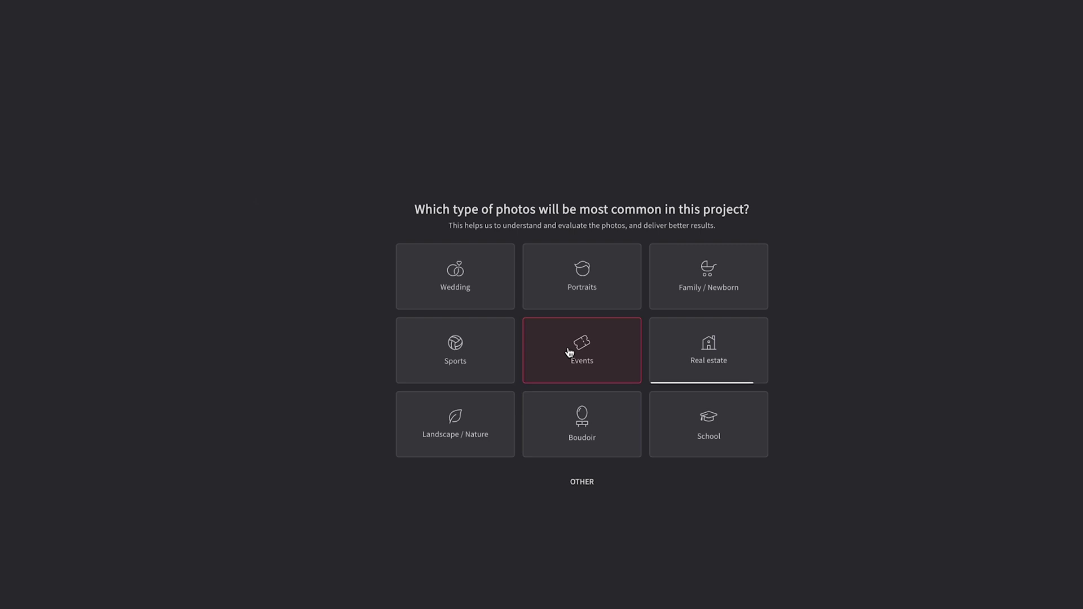
click(753, 349)
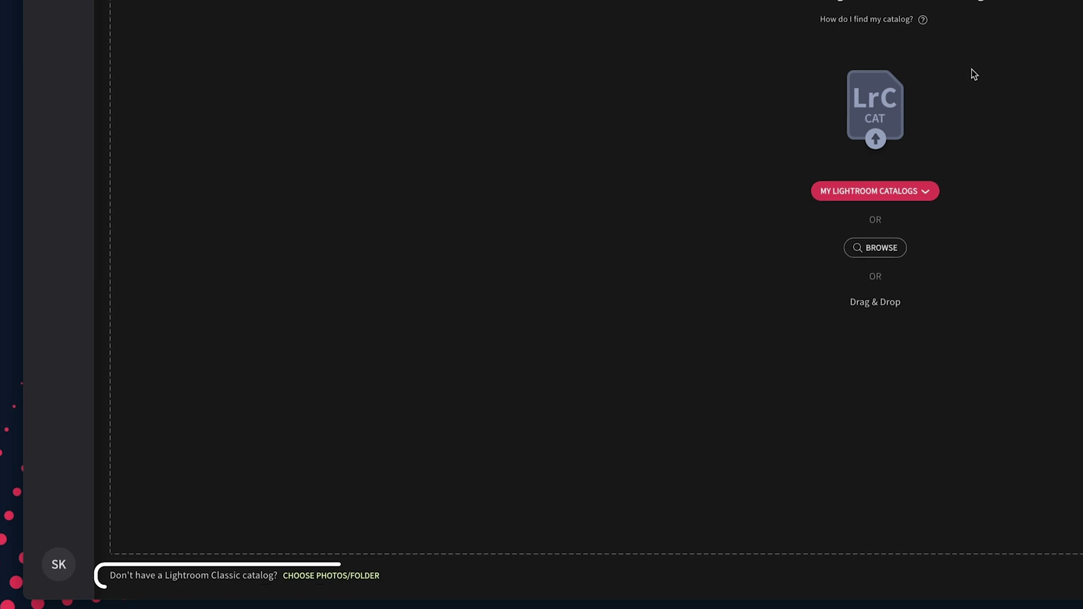
click(318, 575)
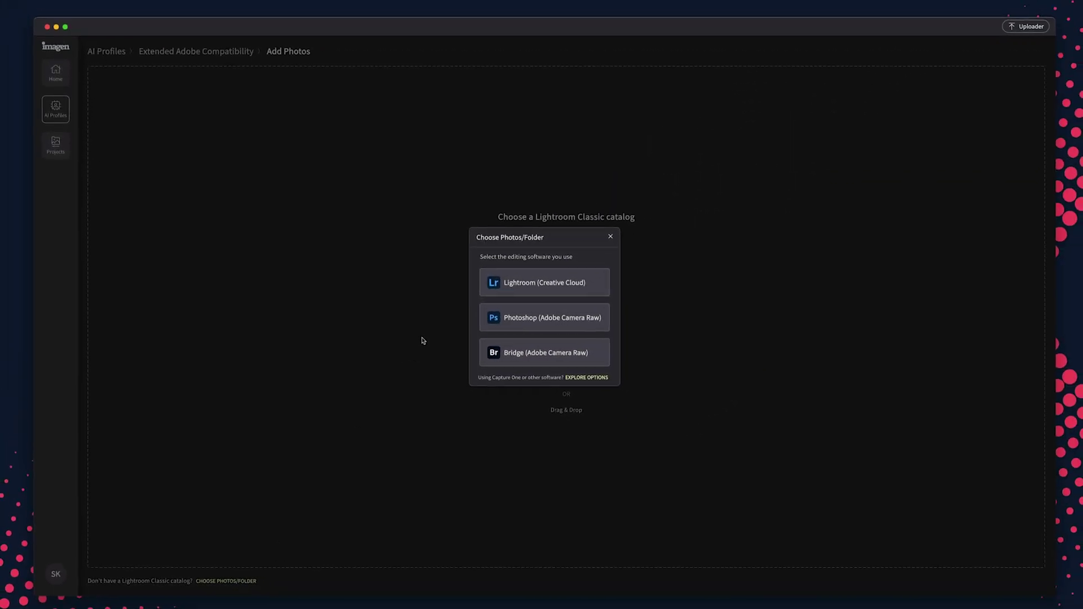
Choose Bridge (Adobe Camera Raw) as the editing software for adding photos.
click(506, 351)
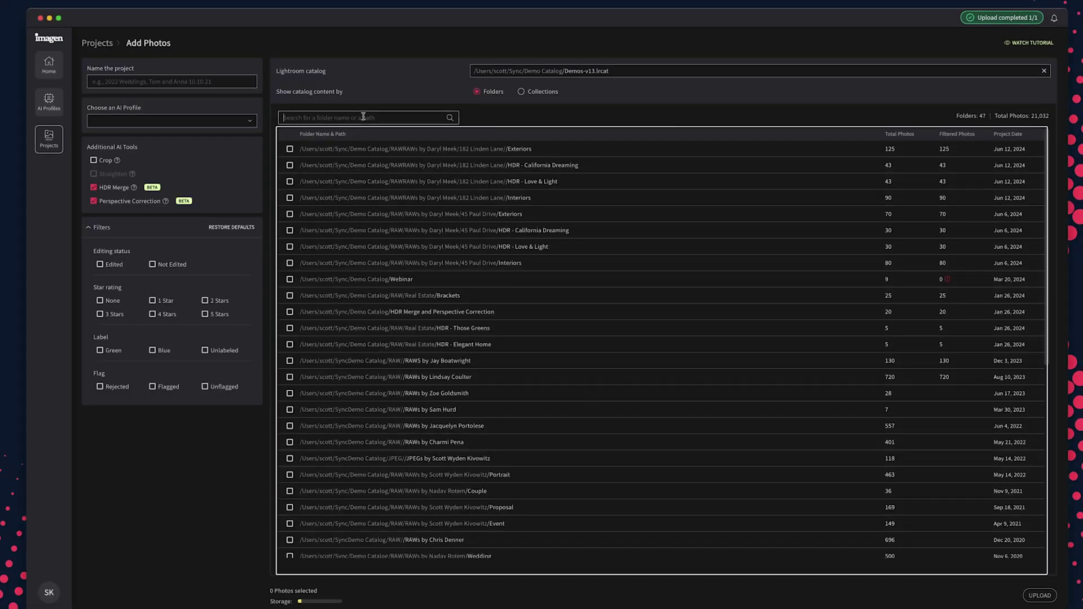
text(HDR Merge)
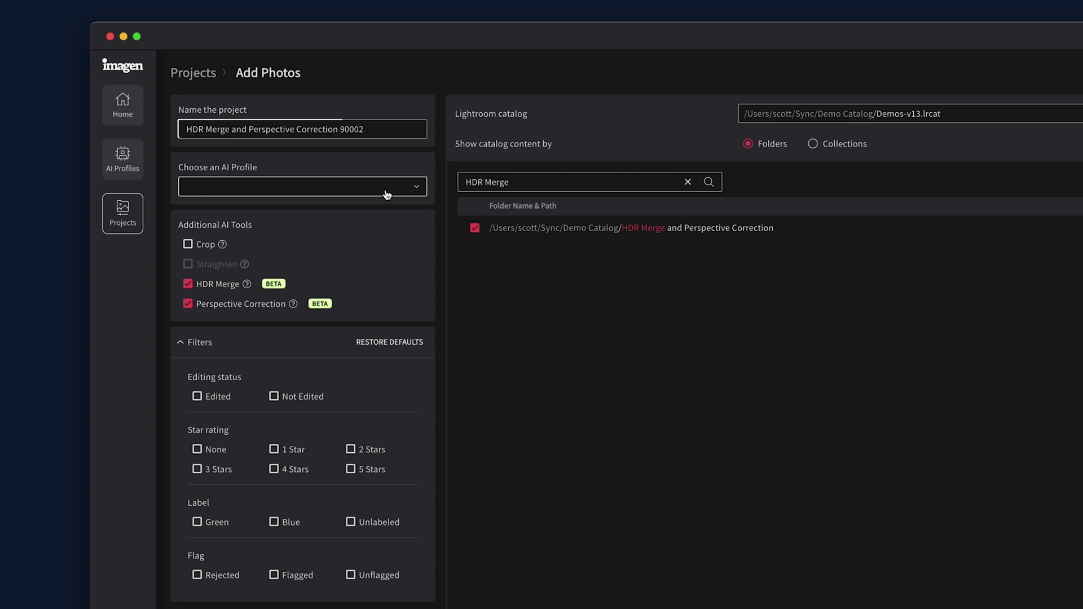
Select ELEGANT HOME as the project's AI profile.
click(385, 188)
scroll(356, 288, down, 5)
scroll(356, 289, down, 5)
scroll(360, 292, down, 3)
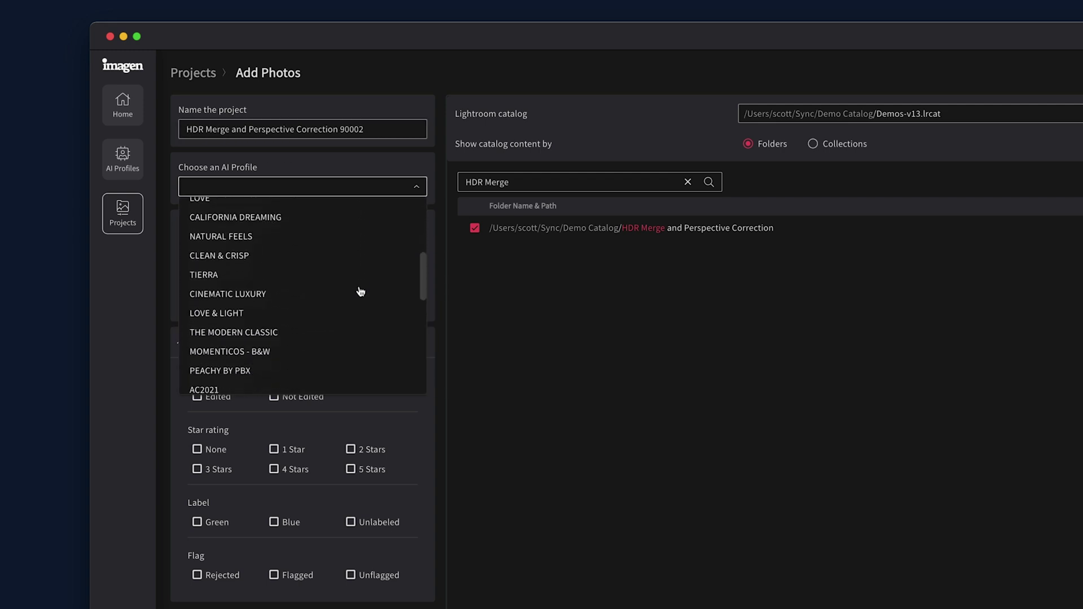
scroll(360, 291, down, 3)
scroll(318, 322, down, 3)
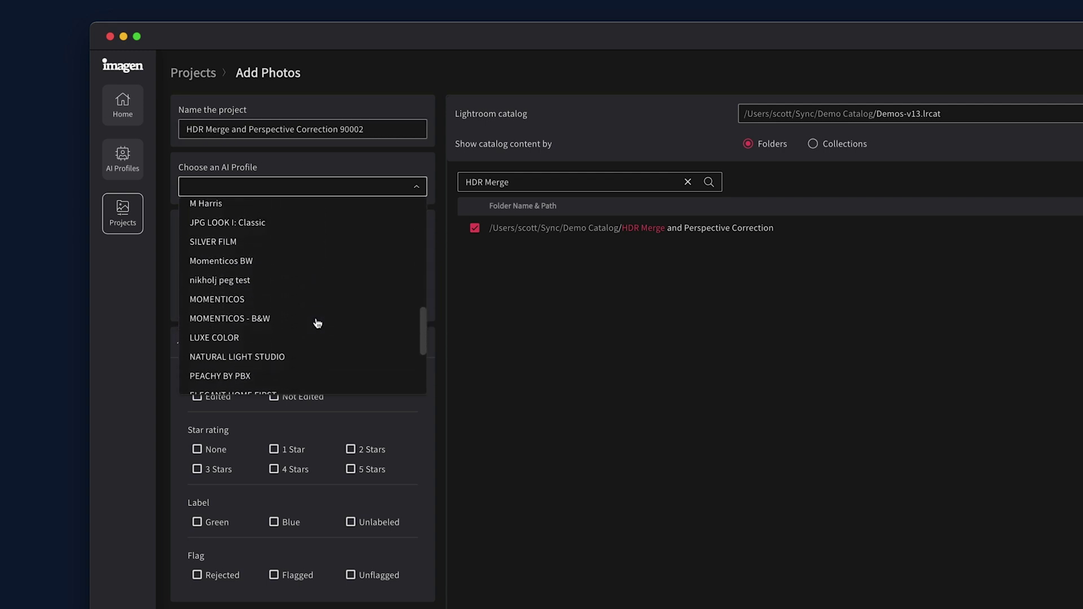
click(280, 334)
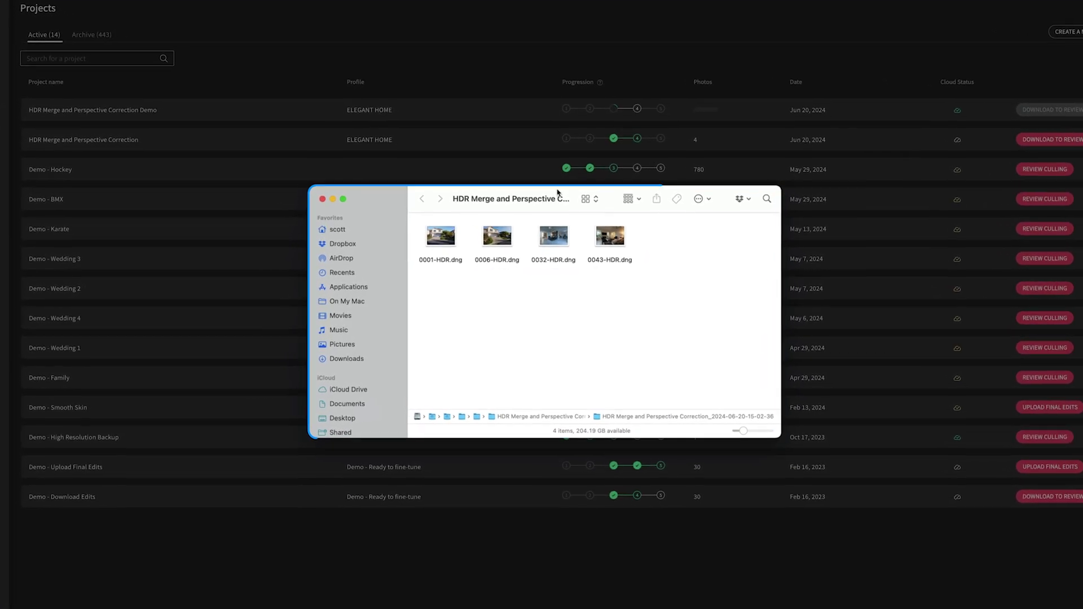
Select all four merged HDR DNG files in the Finder results folder.
key(super+a)
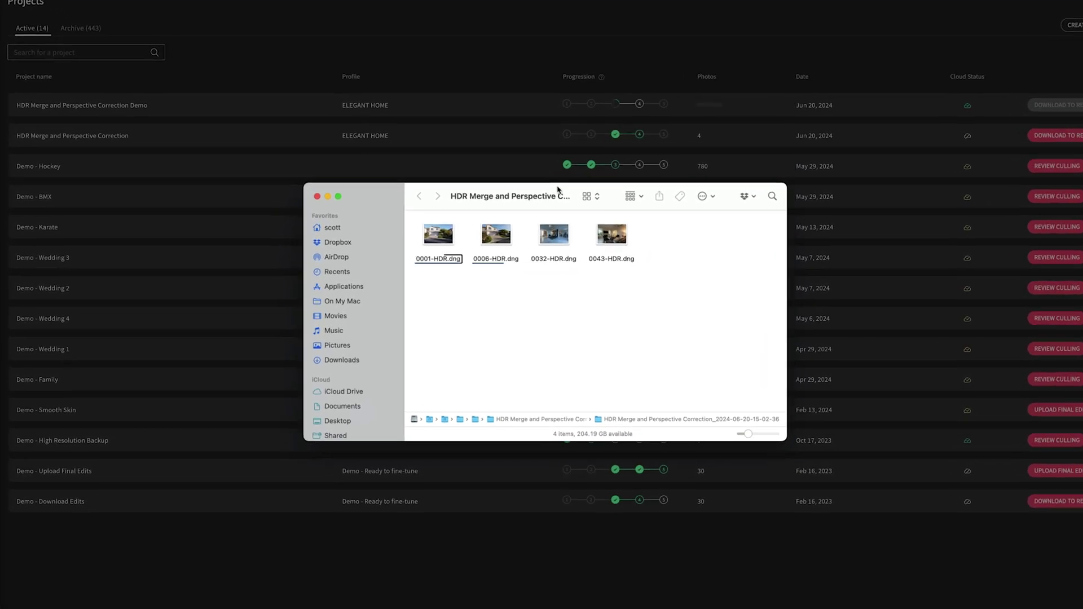